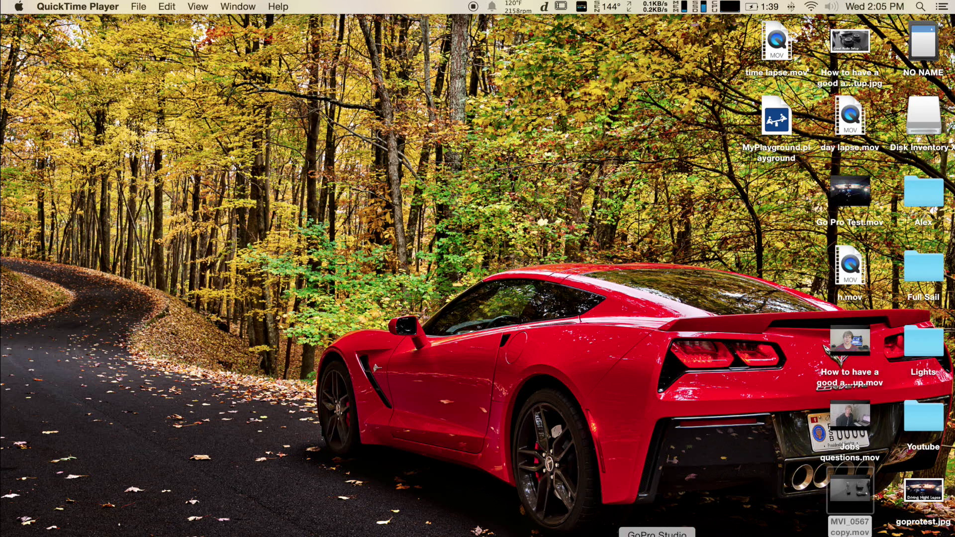
Open GoPro Studio and start importing new files from the HERO4 Silver folder on the NO NAME drive.
left_click(657, 534)
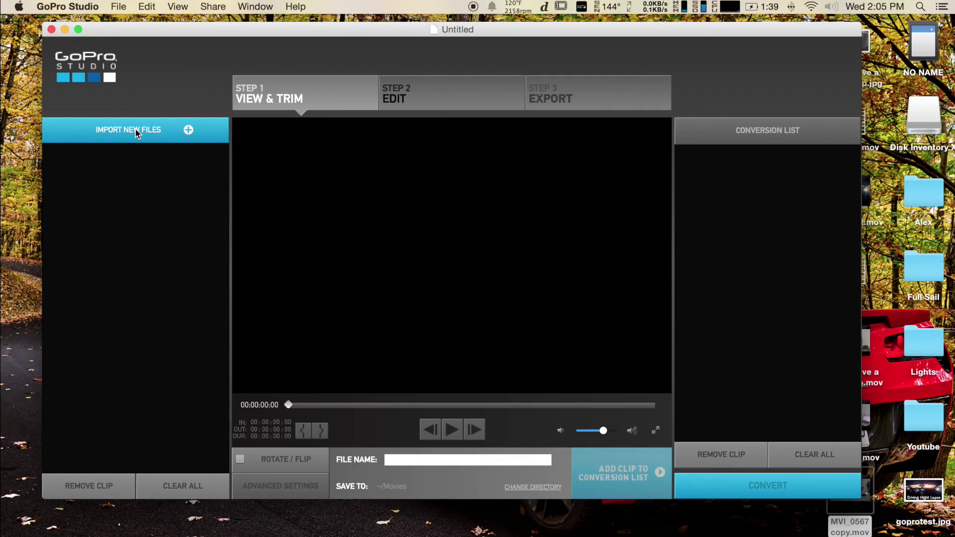
left_click(172, 133)
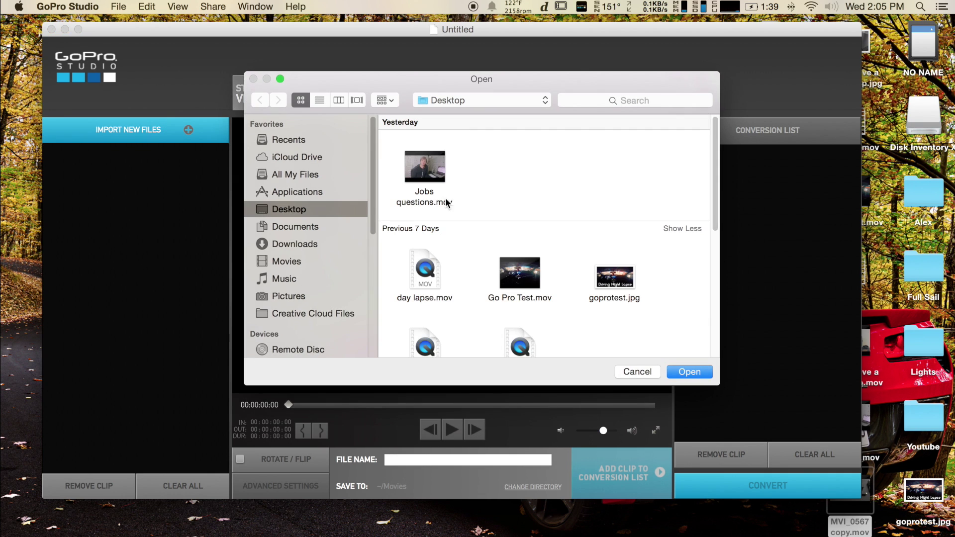
scroll(447, 213, "down", 10)
scroll(447, 219, "up", 6)
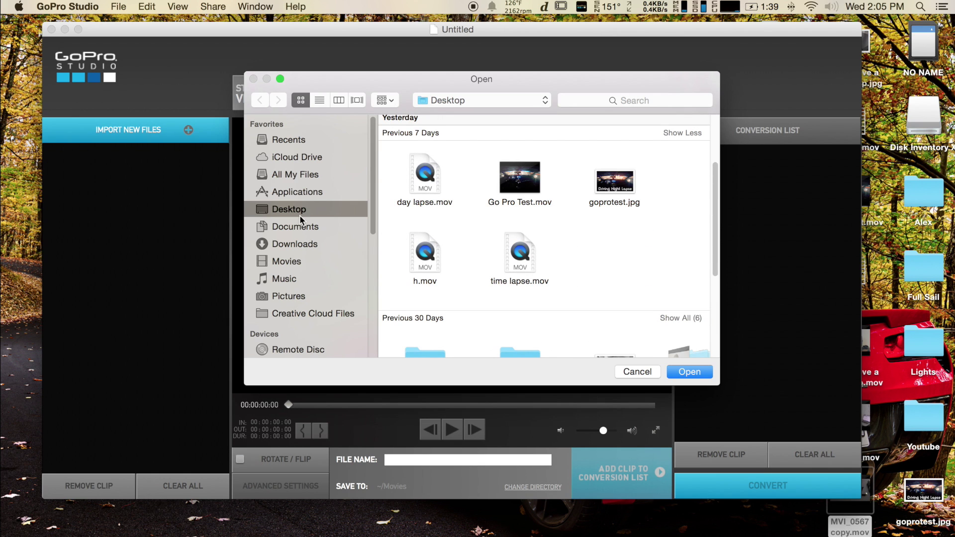
scroll(299, 215, "down", 5)
left_click(298, 278)
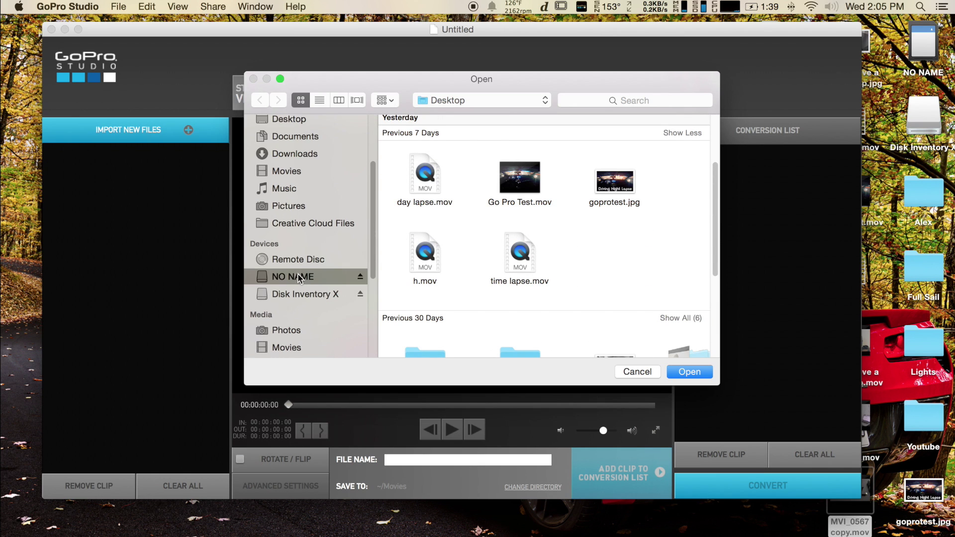
double_click(424, 276)
Import the clip GOPR5409.MP4 from the HERO4 Silver folder.
scroll(490, 172, "down", 1)
scroll(492, 172, "down", 5)
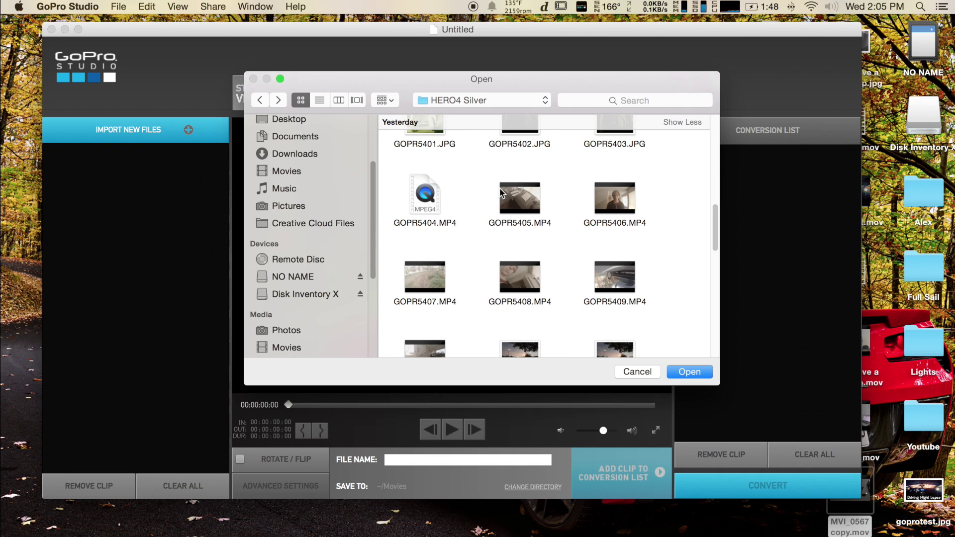
scroll(524, 204, "up", 2)
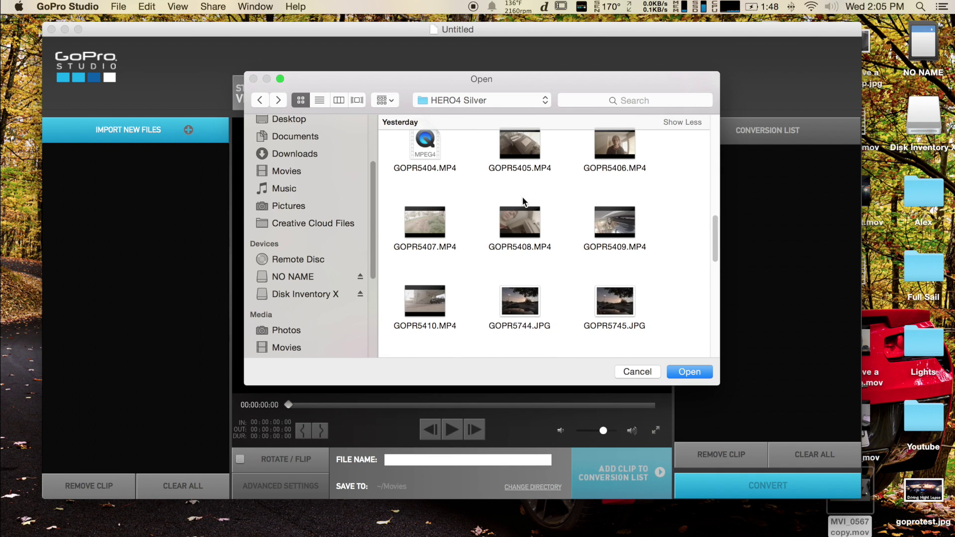
left_click(531, 223)
left_click(602, 225)
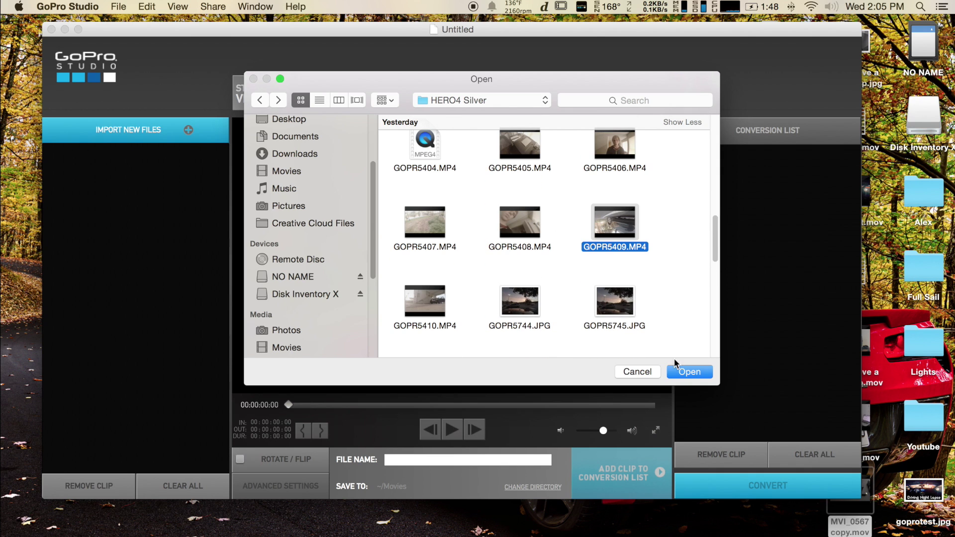
left_click(689, 372)
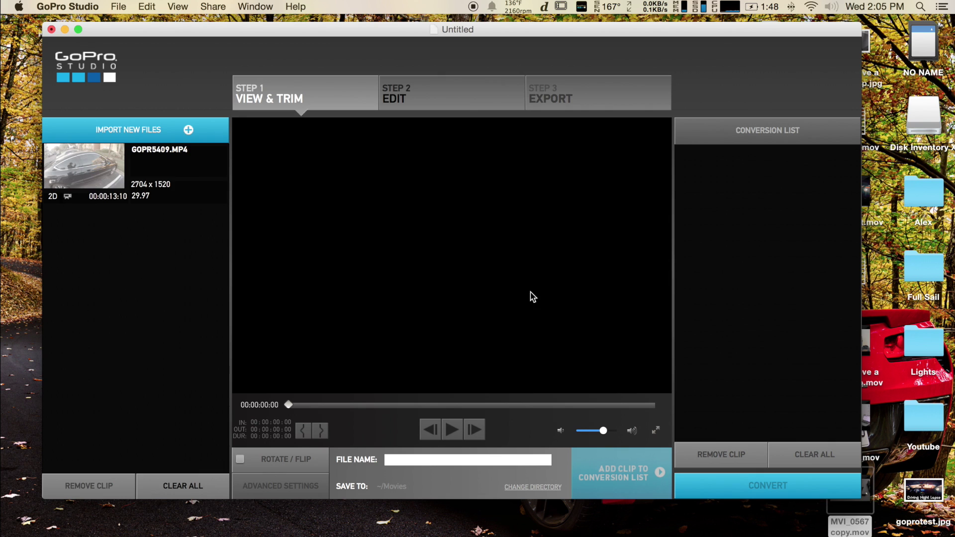
Confirm the advanced settings for GOPR5409.MP4 with the frame rate kept at Source (29.97p).
left_click(132, 172)
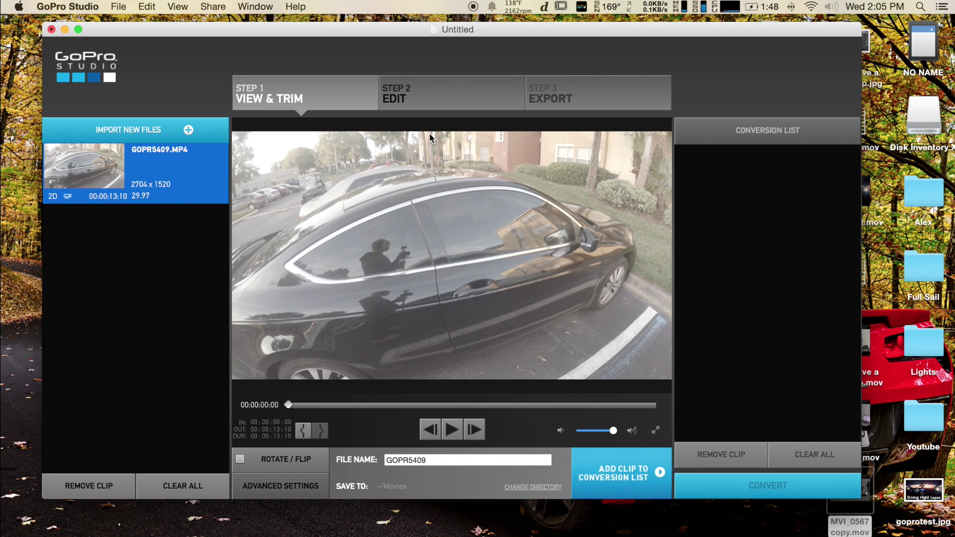
left_click(283, 492)
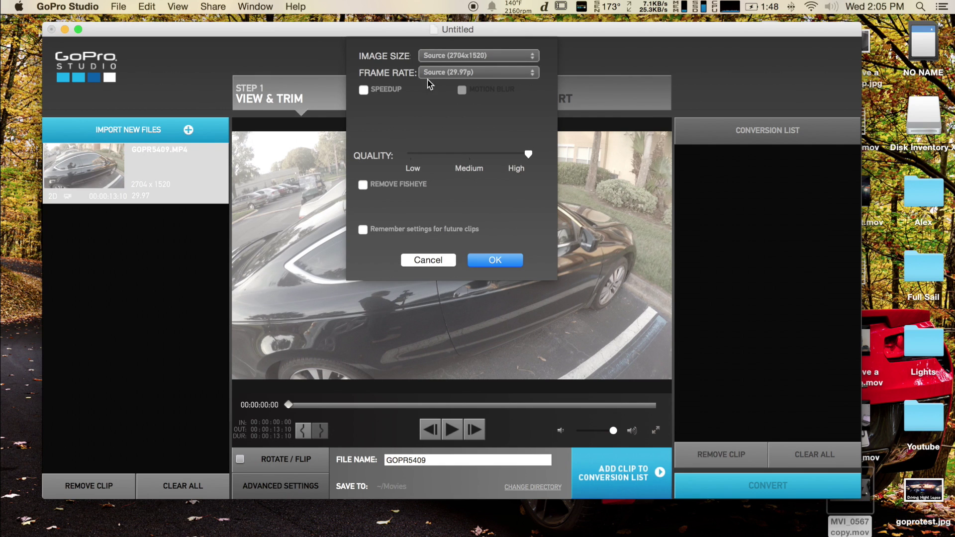
left_click(463, 73)
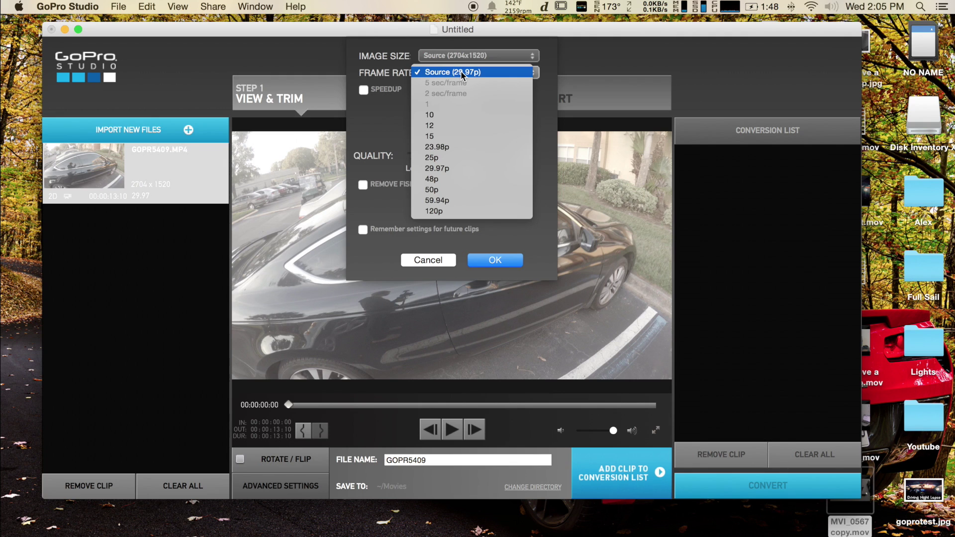
left_click(461, 72)
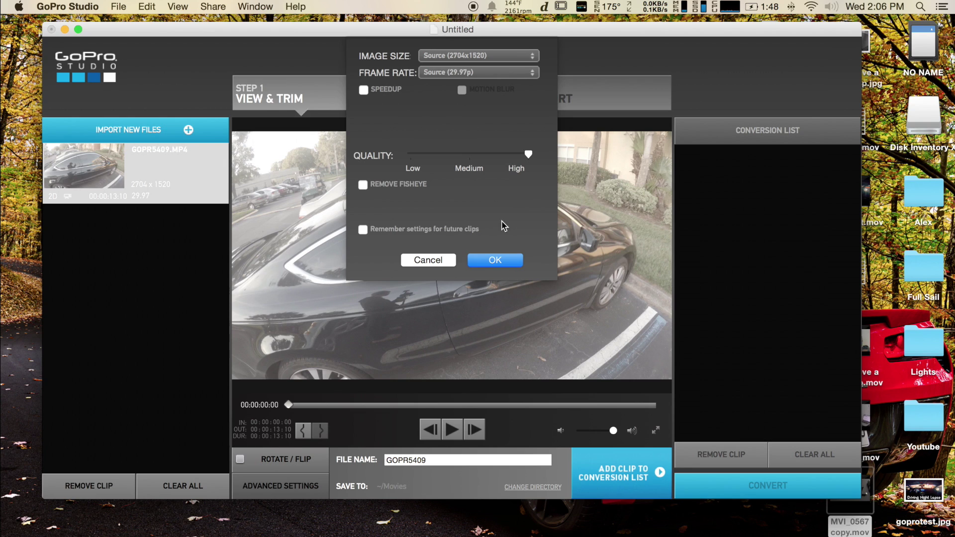
key("ctrl+Up")
key("ctrl+Up")
left_click(497, 260)
Convert GOPR5409 through the conversion list and open the converted clip in the Edit stage.
left_click(655, 454)
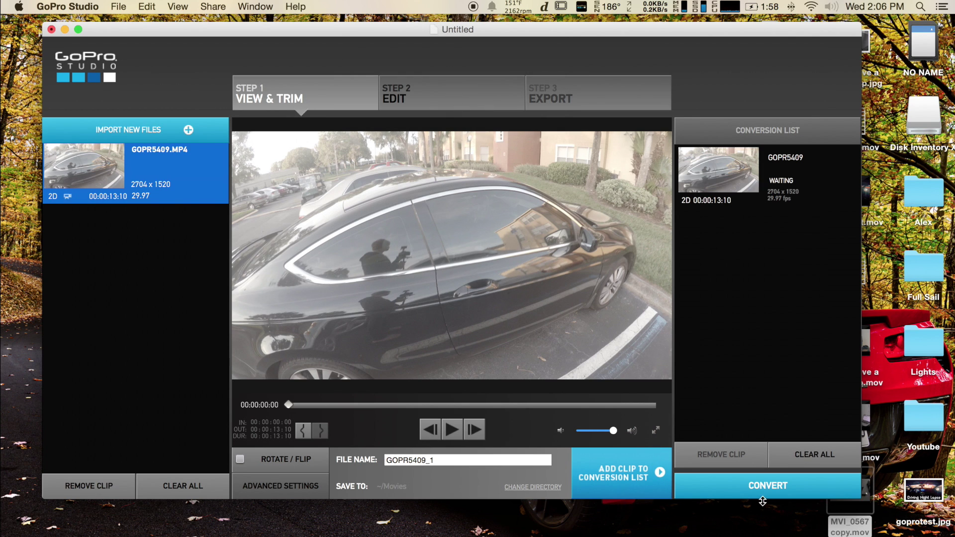
left_click(759, 480)
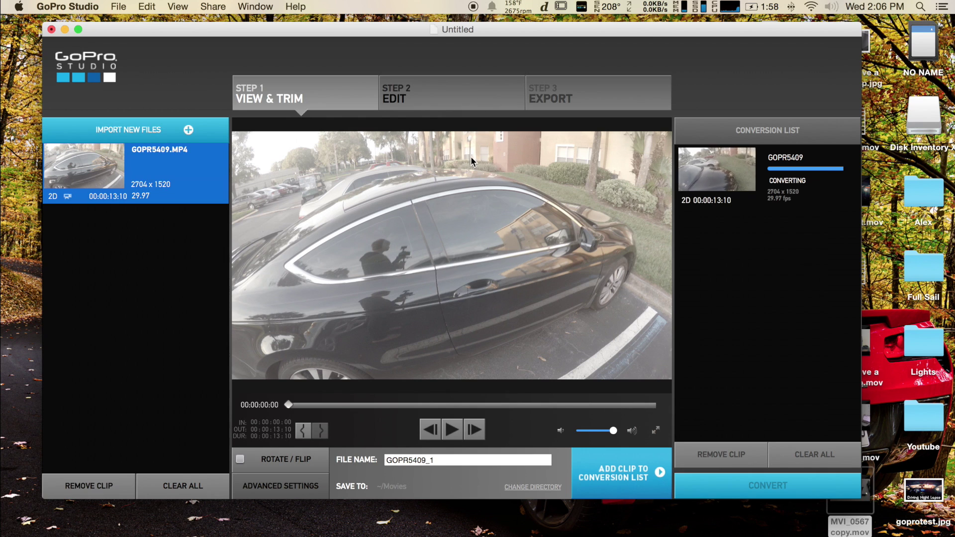
left_click(468, 102)
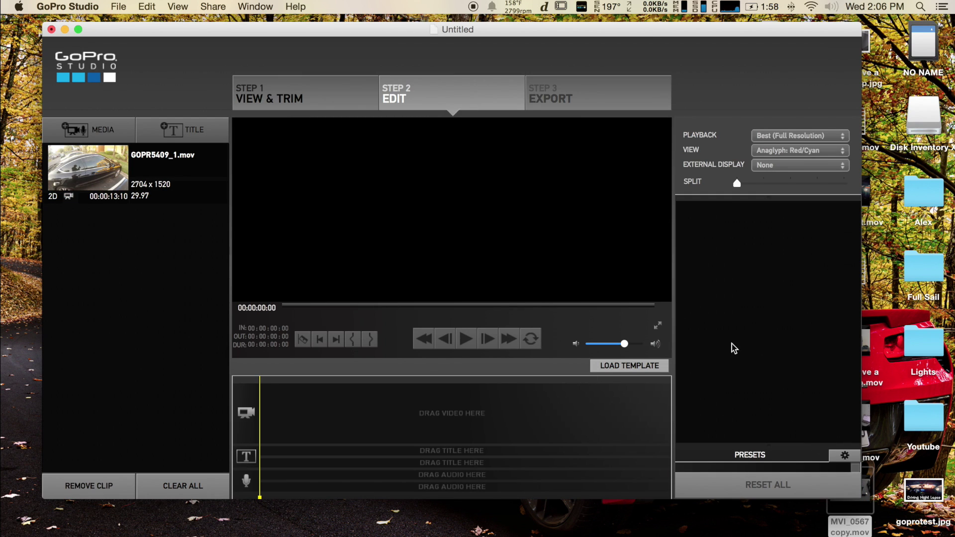
left_click(130, 178)
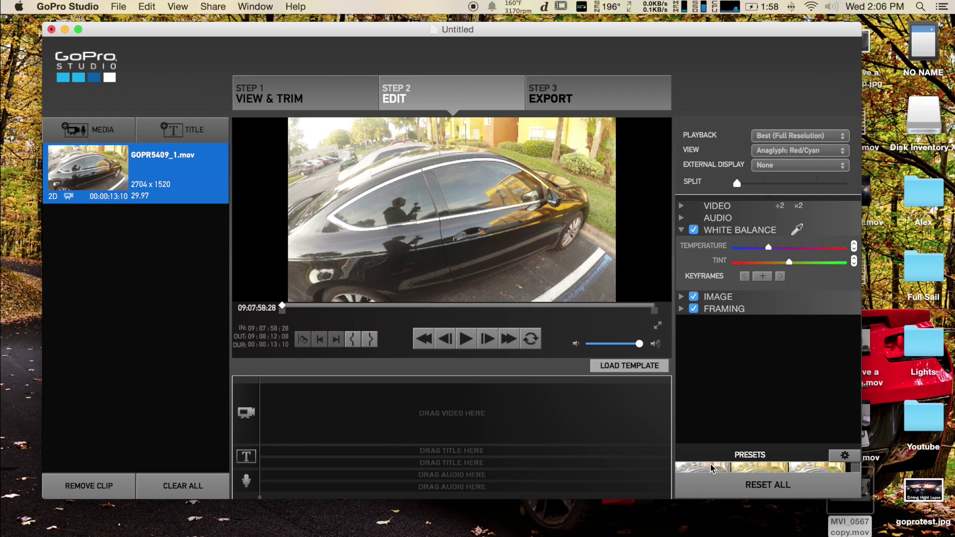
Switch to Final Cut Pro and clear the Apply LUT effect and the color correction from clip GOPR5407.
key("super+w")
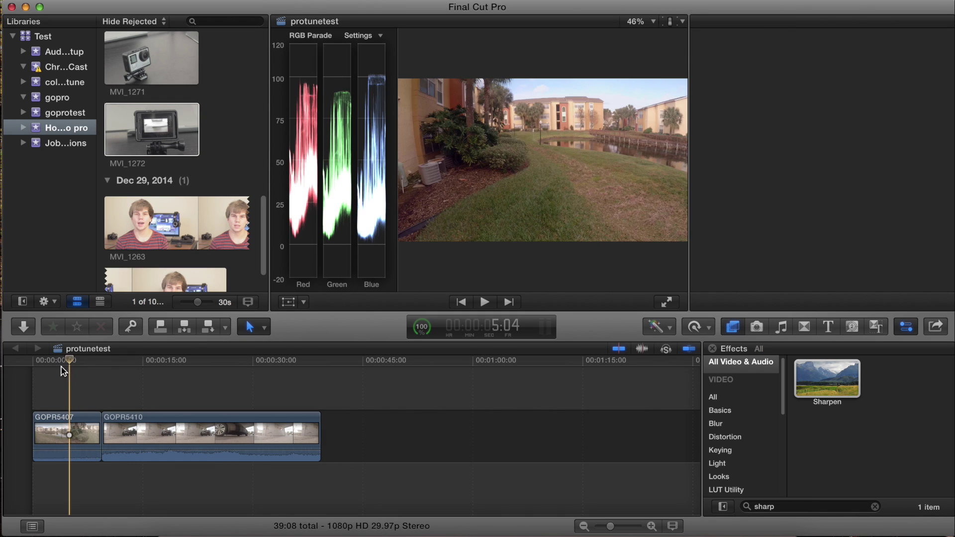
left_click(764, 84)
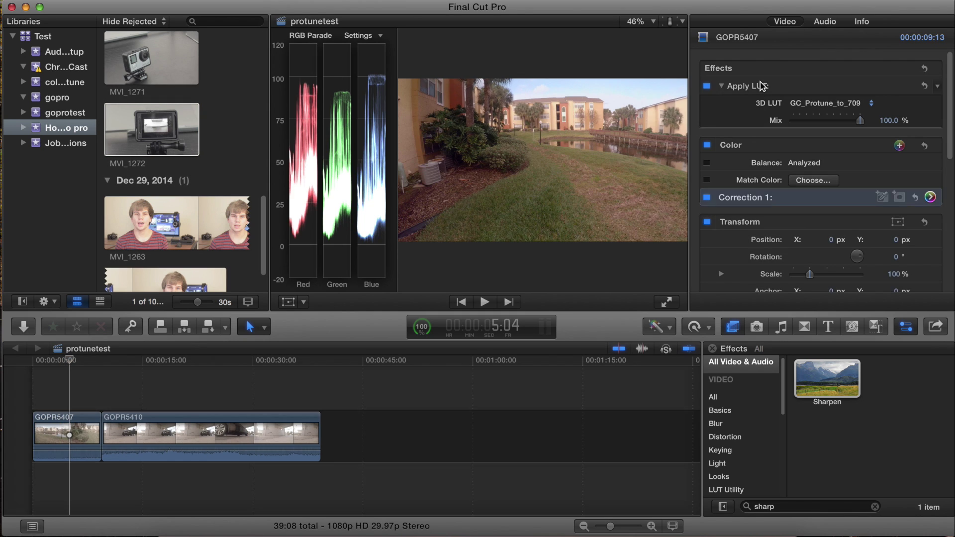
key("Delete")
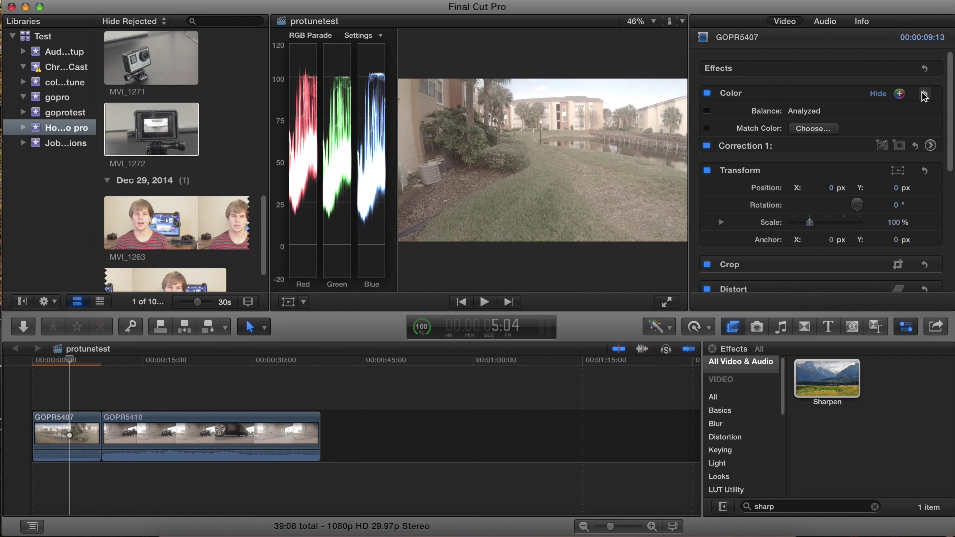
scroll(861, 217, "down", 2)
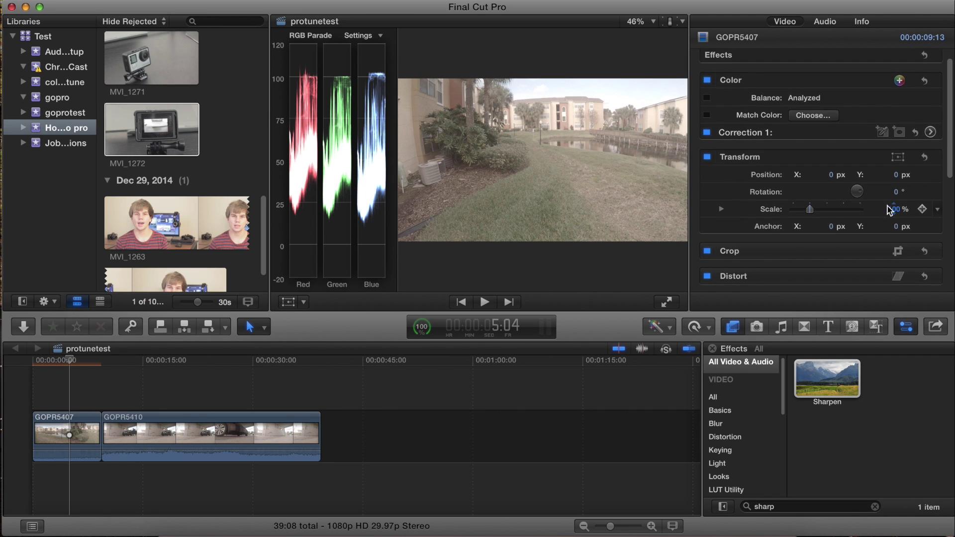
scroll(873, 209, "down", 2)
scroll(884, 209, "up", 4)
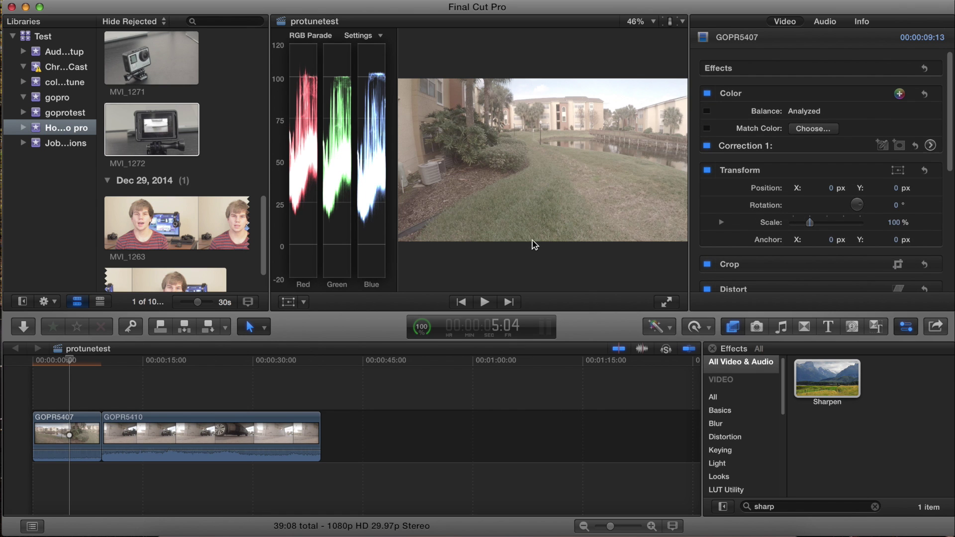
scroll(207, 209, "down", 4)
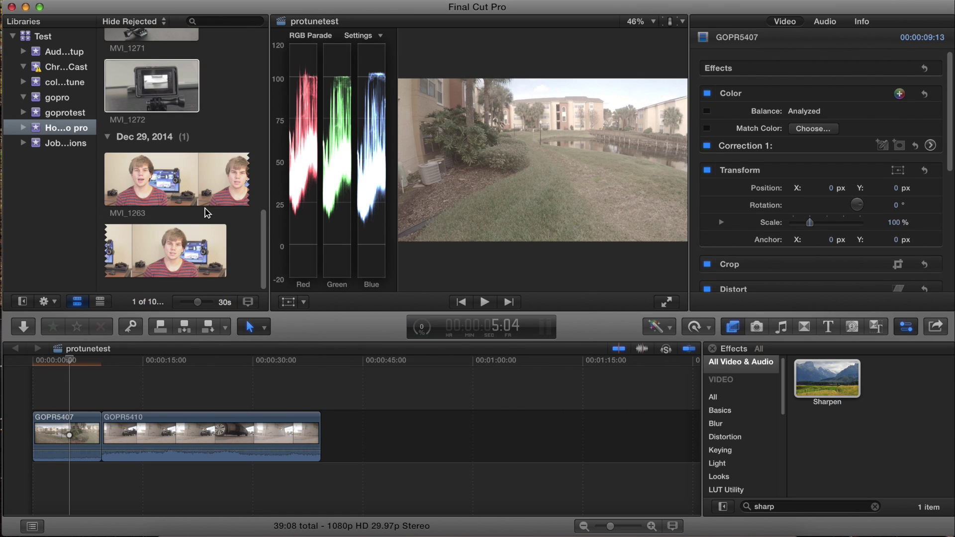
scroll(205, 212, "up", 8)
left_click(202, 213)
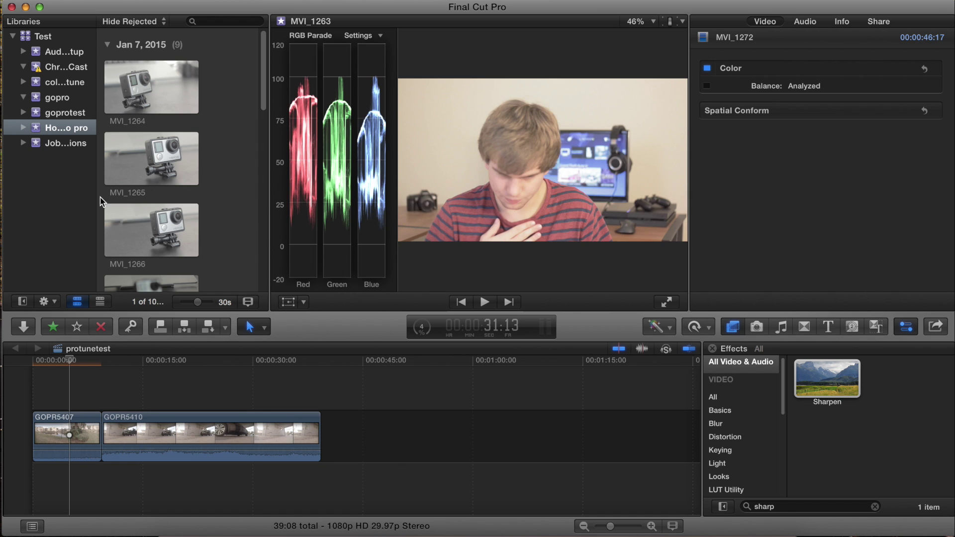
left_click(62, 393)
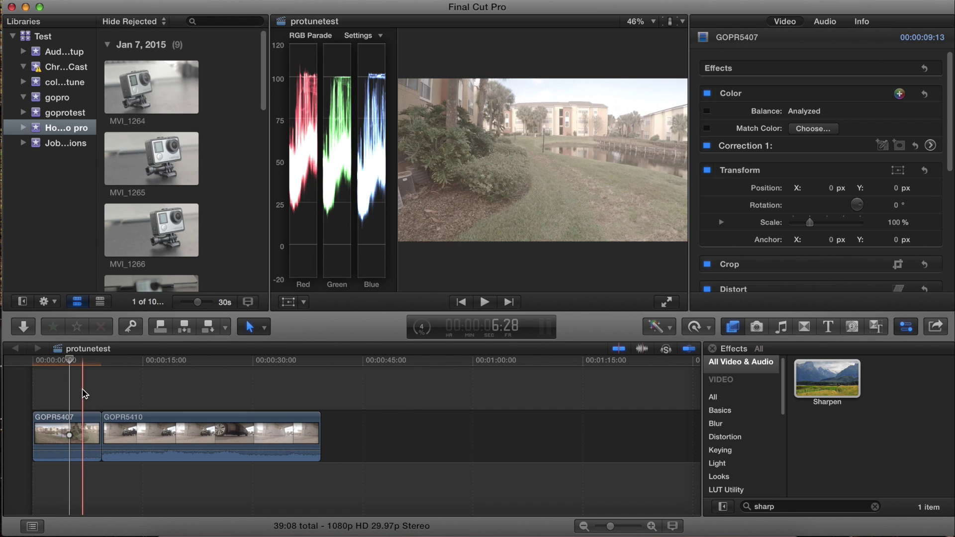
Add the Apply LUT effect to clip GOPR5407 and set its 3D LUT to GC_Protune_to_709.
left_click(48, 364)
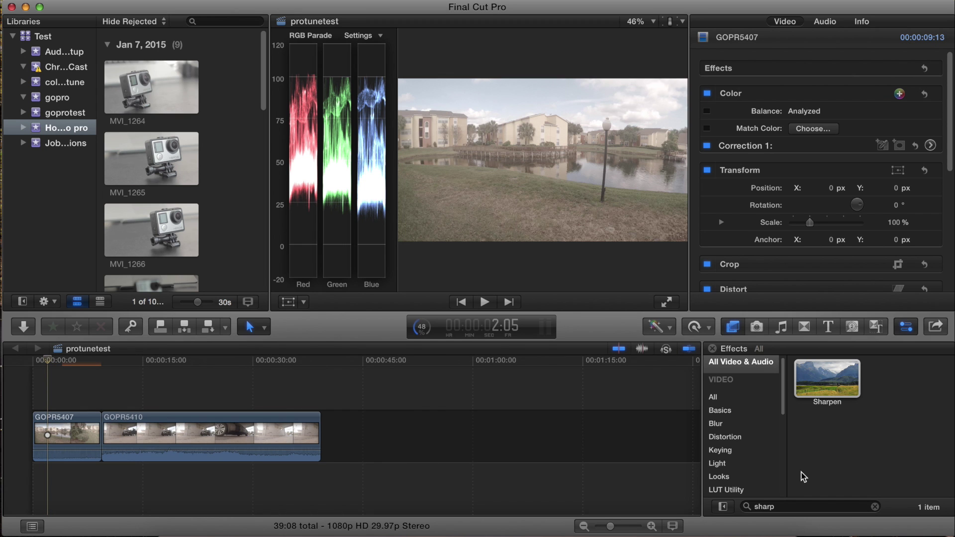
left_click(874, 507)
left_click(874, 507)
scroll(818, 455, "down", 3)
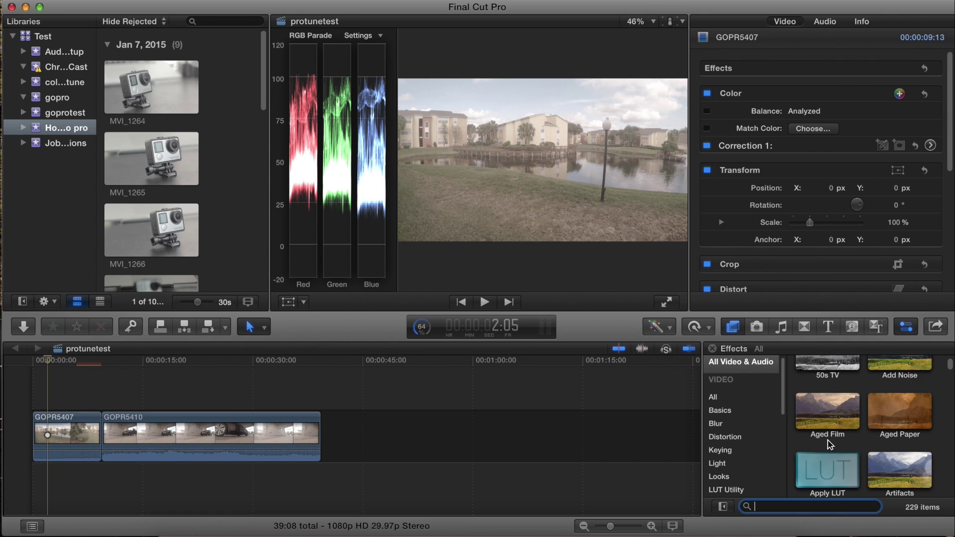
left_click_drag(831, 451, 74, 432)
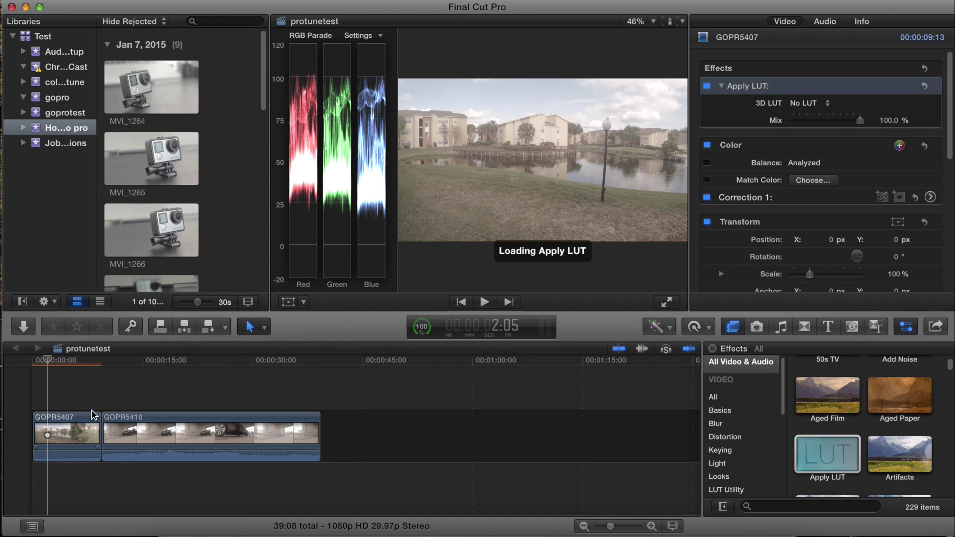
left_click(818, 105)
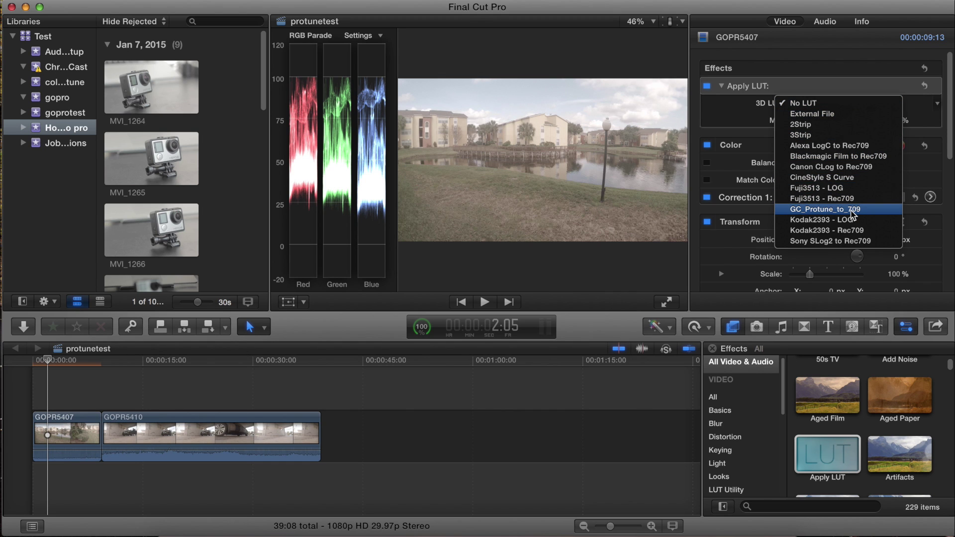
left_click(853, 209)
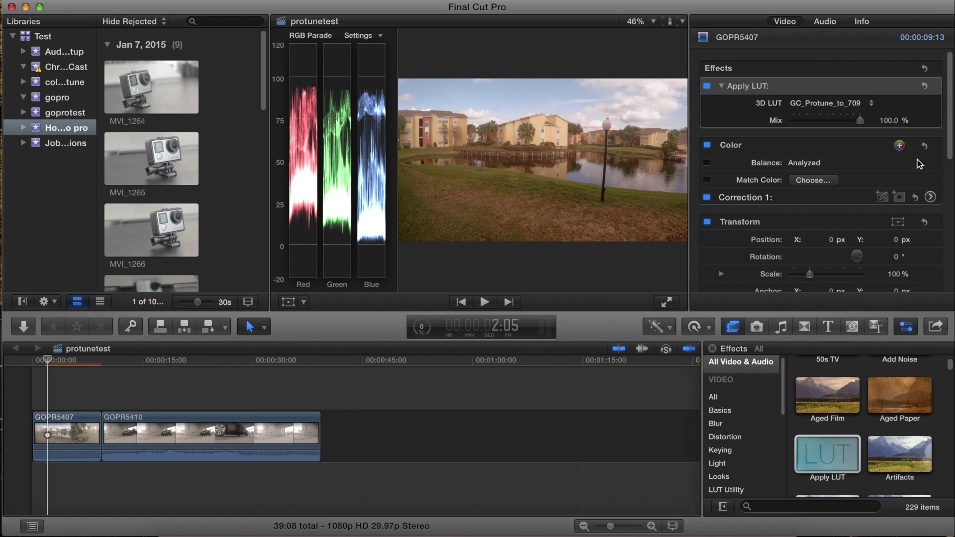
Set the Global color of GOPR5407's Correction 1 to 217° at 12% in the color adjustment.
left_click(930, 197)
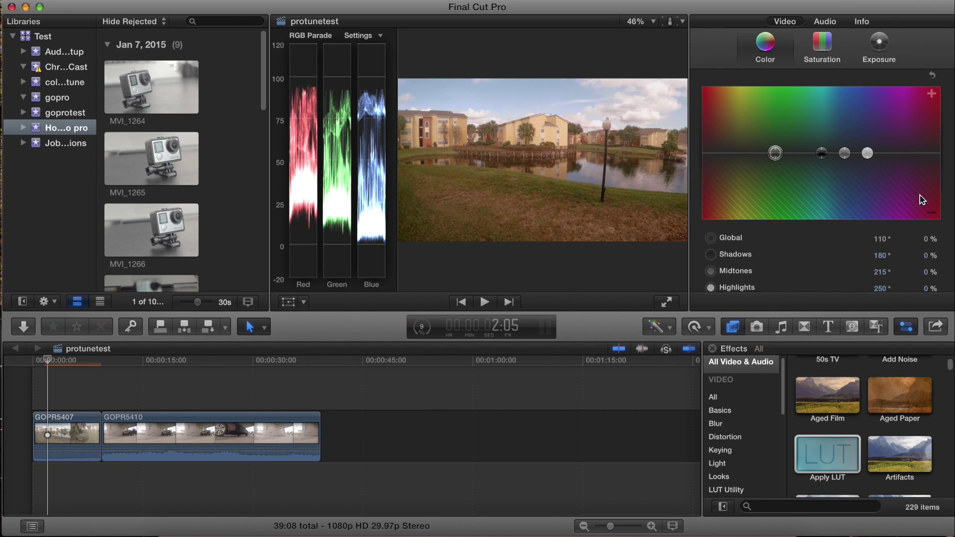
left_click(879, 43)
left_click(820, 44)
left_click(765, 44)
left_click_drag(779, 155, 844, 150)
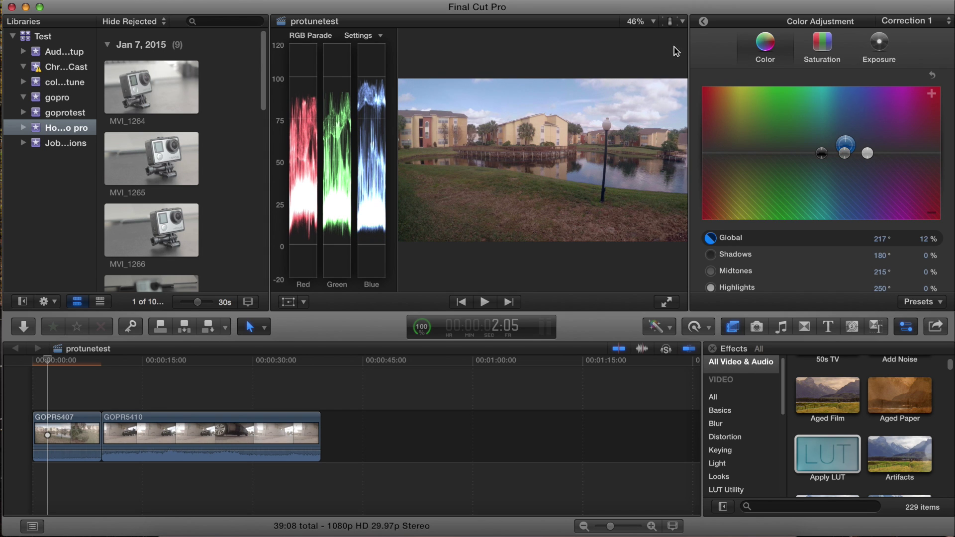
left_click(704, 23)
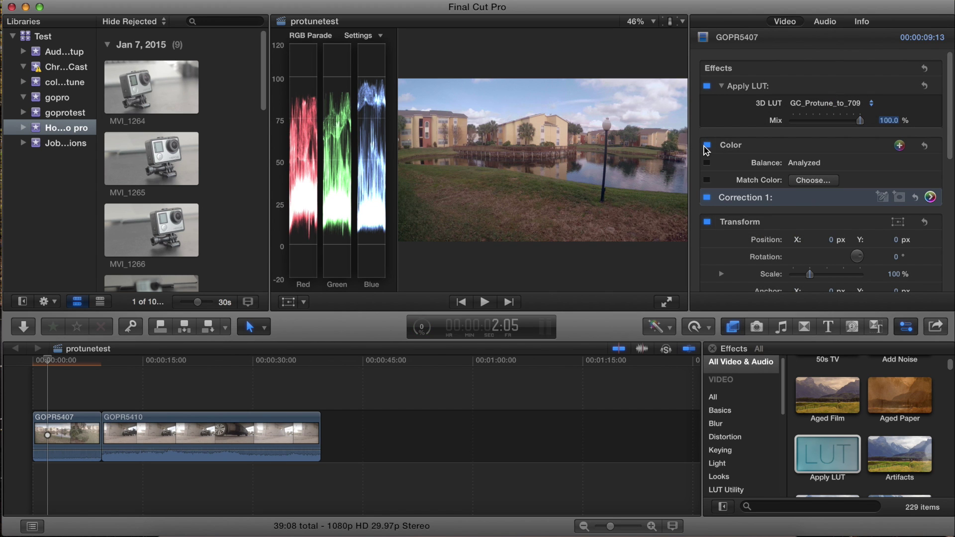
Compare GOPR5407 with and without its Color correction and Apply LUT effect, leaving both enabled.
left_click(706, 147)
left_click(706, 147)
left_click(707, 148)
left_click(707, 148)
left_click(707, 146)
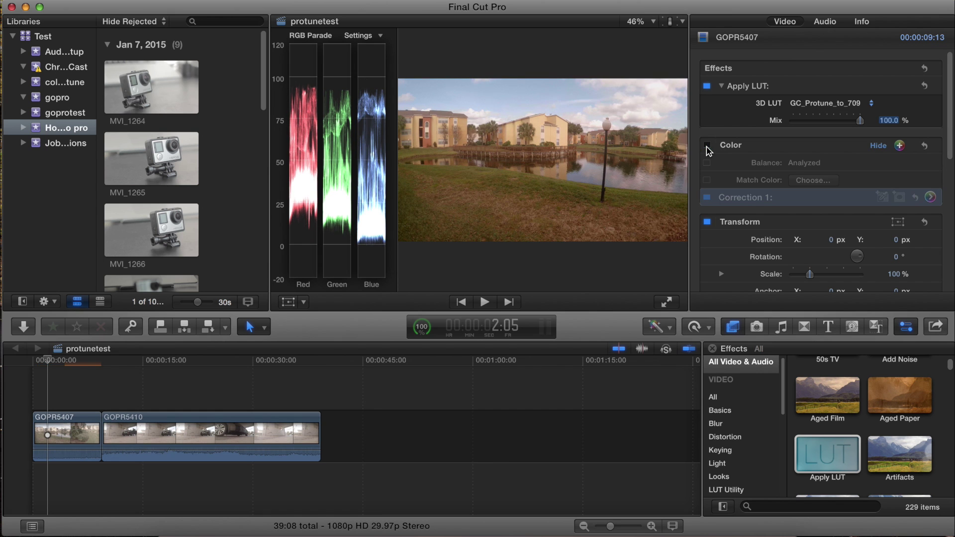
left_click(706, 87)
left_click(706, 87)
left_click(707, 146)
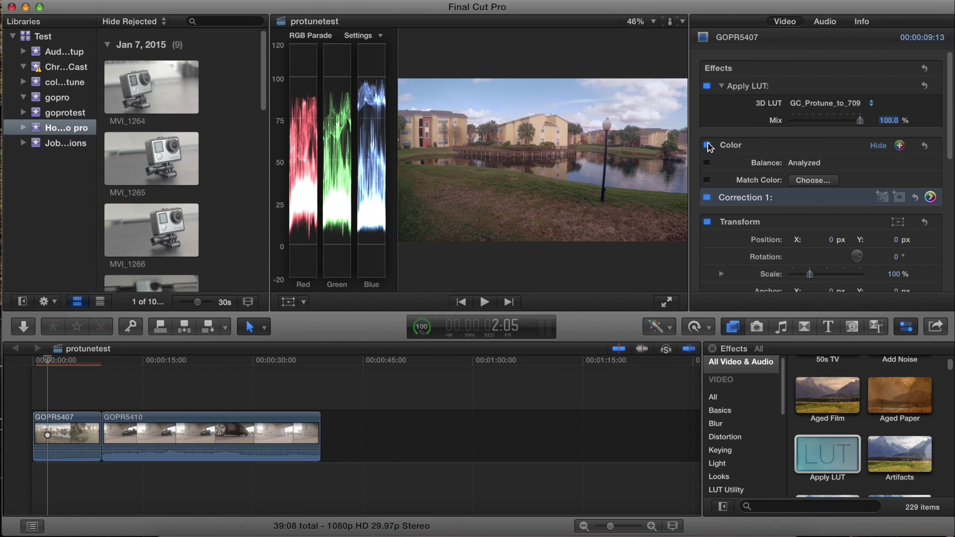
Lower the Global color of GOPR5407's Correction 1 to 6% at 217°, leaving the saturation controls at 0%.
left_click(930, 197)
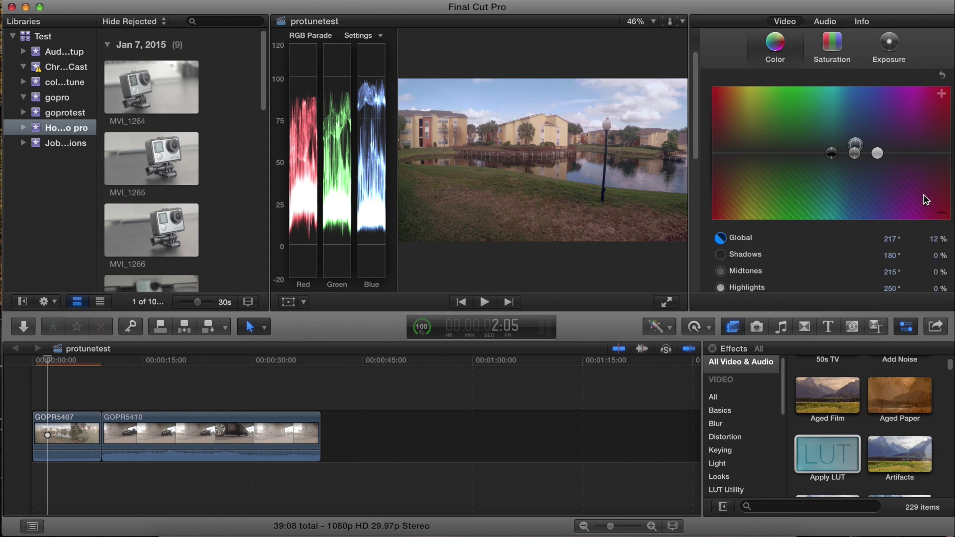
left_click_drag(844, 147, 847, 150)
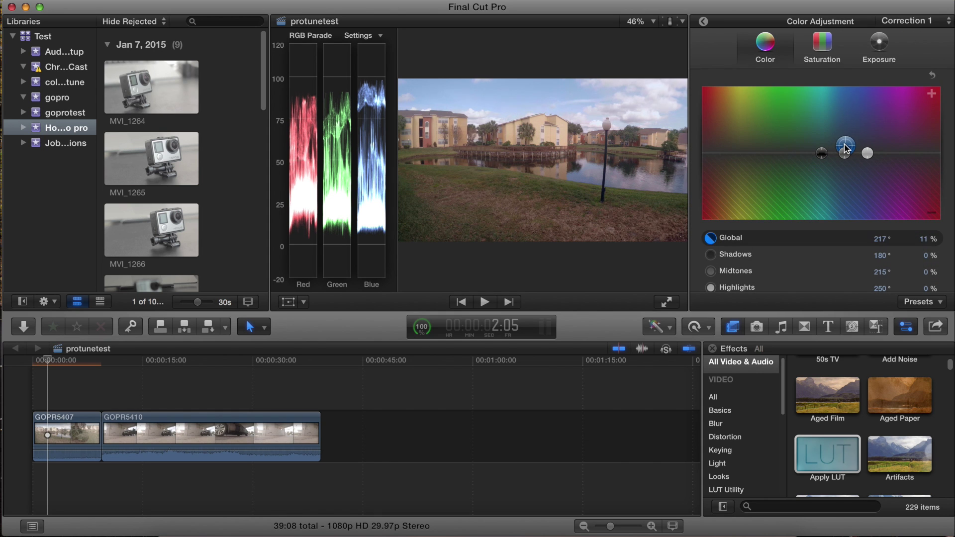
left_click_drag(846, 150, 845, 150)
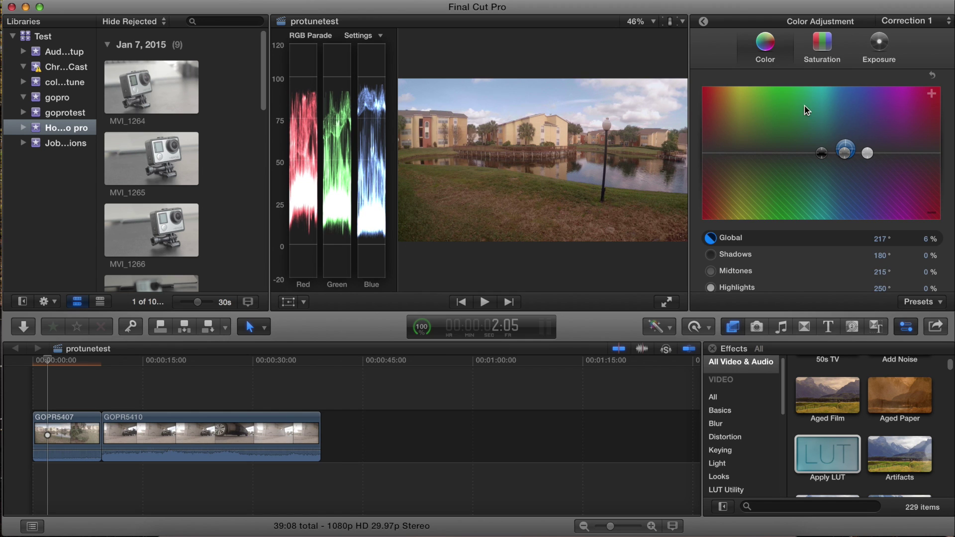
left_click(823, 47)
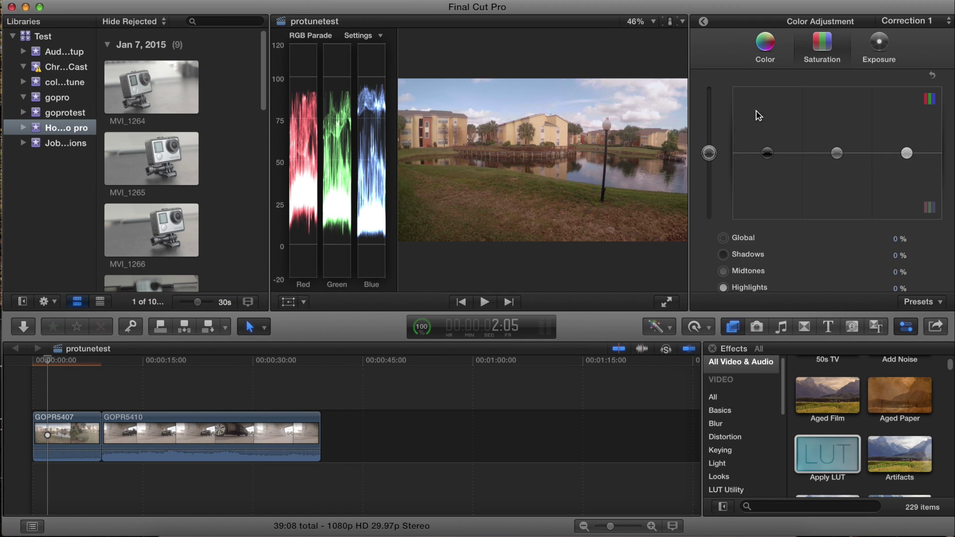
left_click(704, 22)
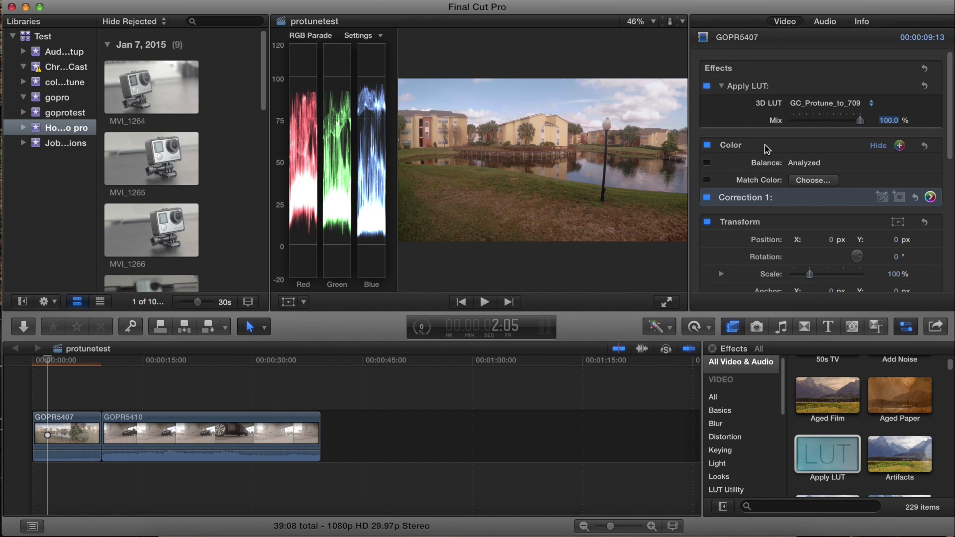
Search the effects for "shar" and add the Sharpen effect to clip GOPR5407.
left_click(805, 503)
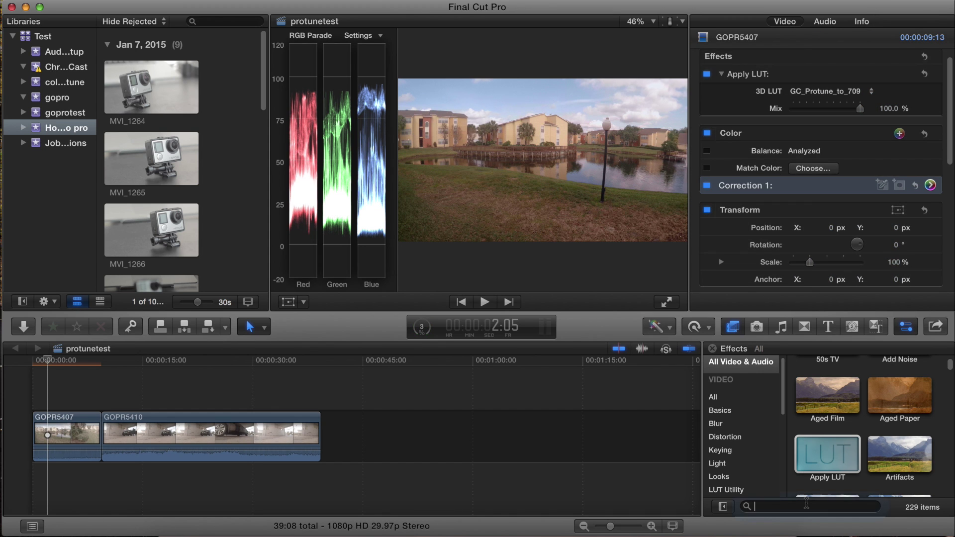
type("sha")
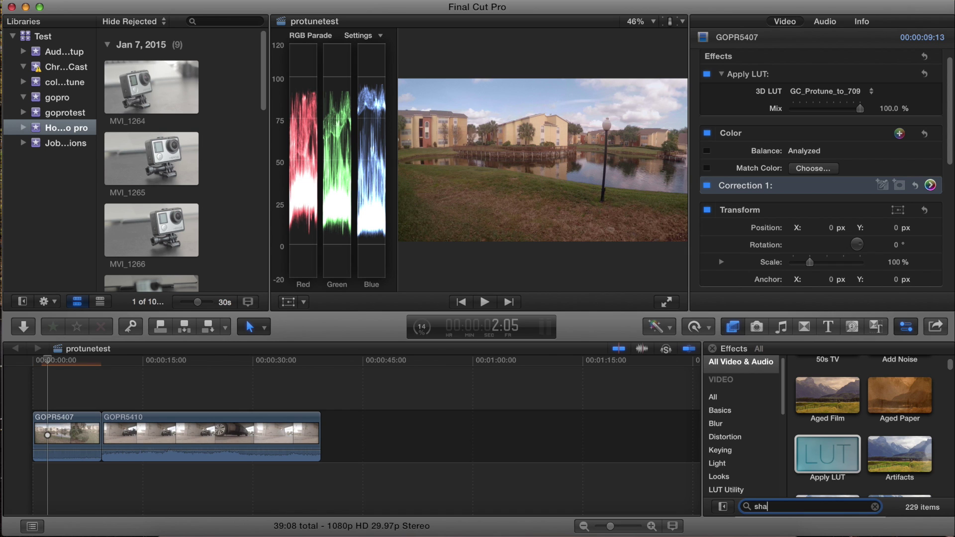
type("r")
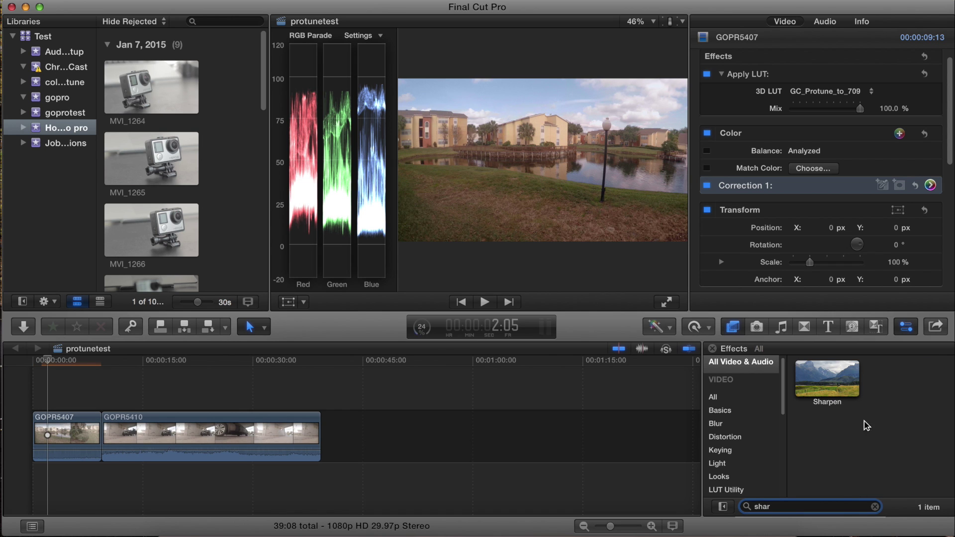
left_click_drag(841, 386, 78, 447)
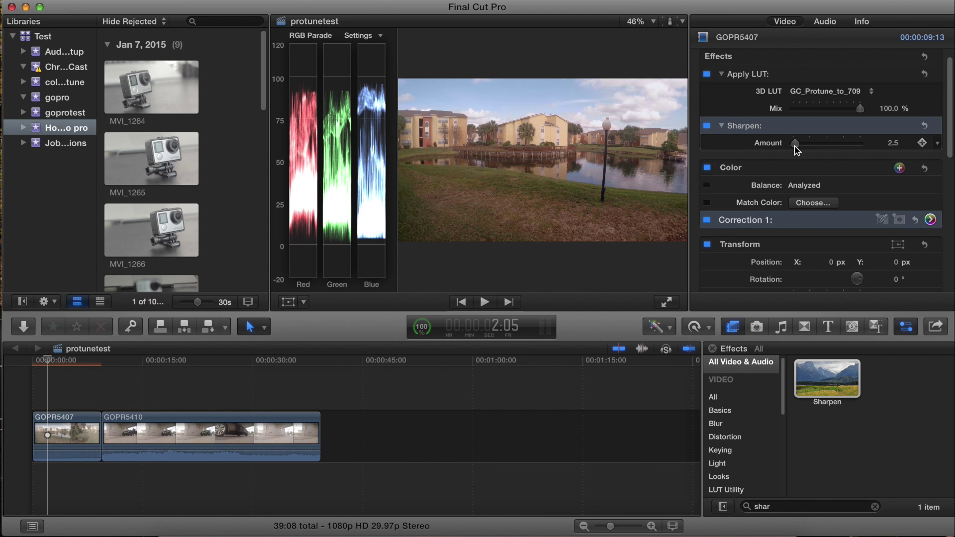
Set the Sharpen amount on clip GOPR5407 to 1.5.
left_click_drag(795, 145, 794, 144)
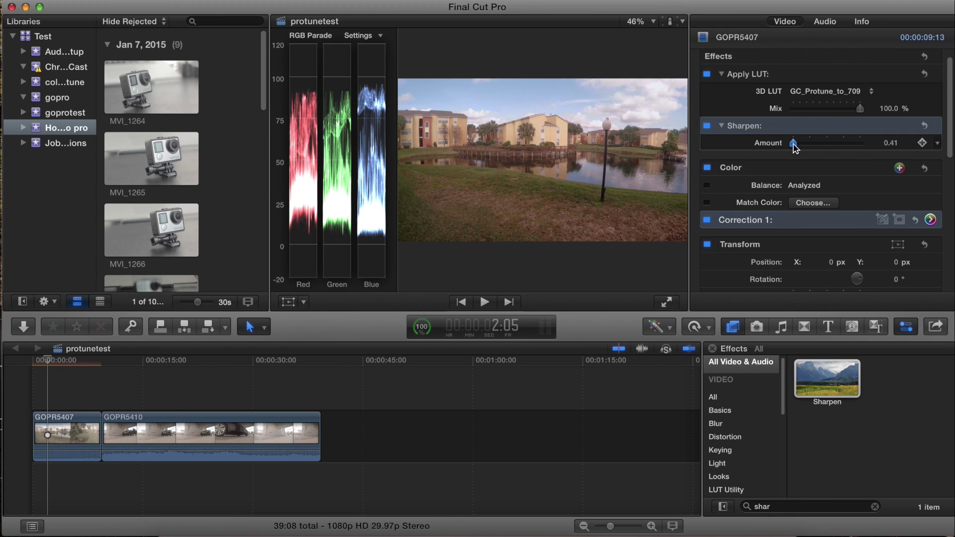
left_click(896, 144)
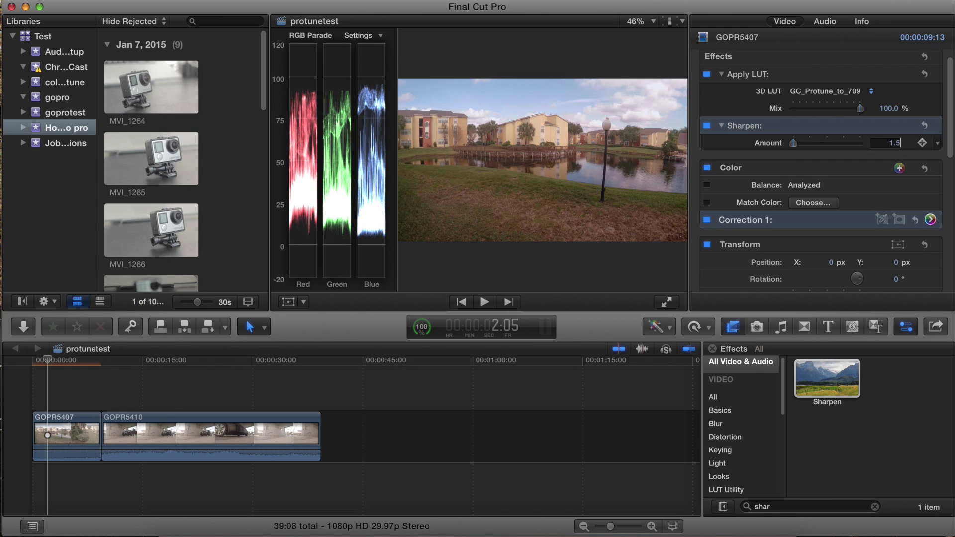
type("1.5")
key("Return")
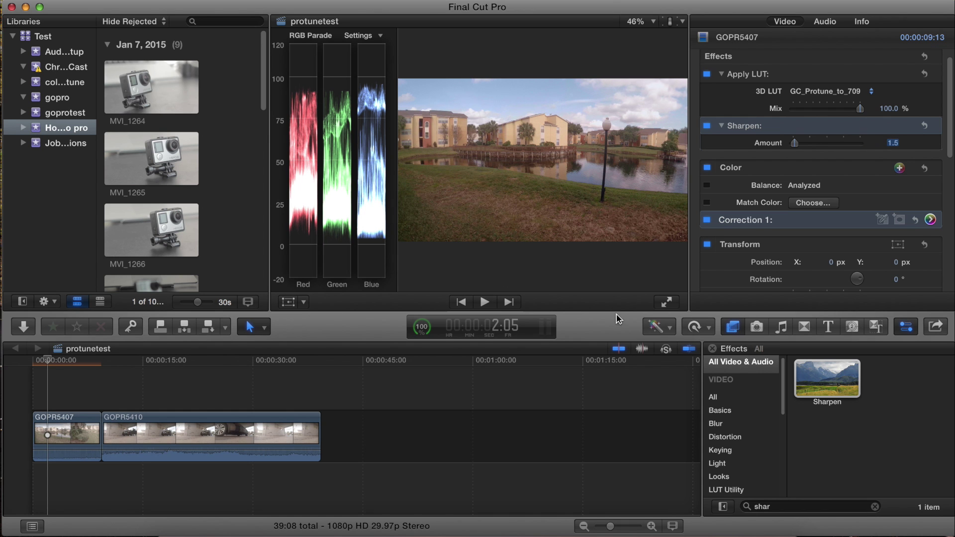
Compare clip GOPR5410 with and without its Letterbox and Apply LUT effects, leaving both enabled.
left_click(153, 374)
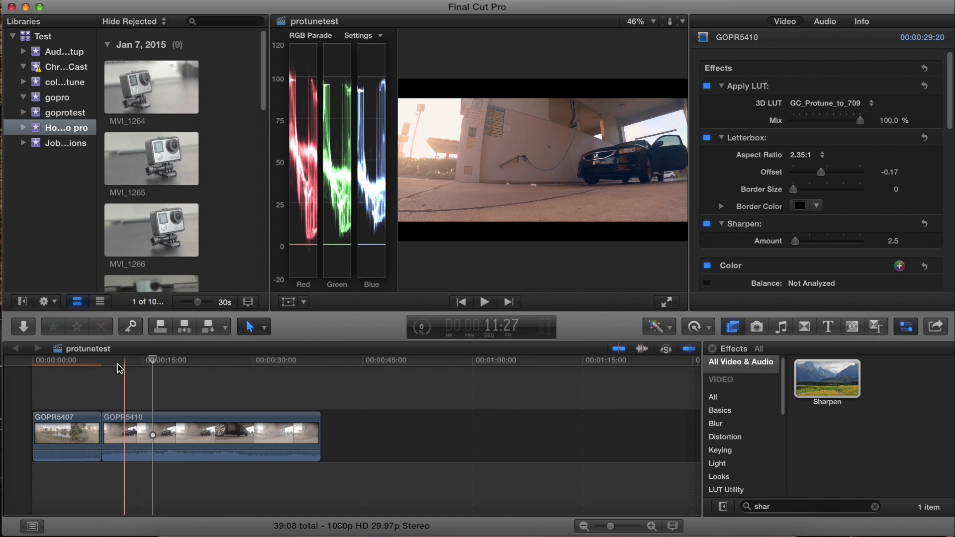
left_click(706, 138)
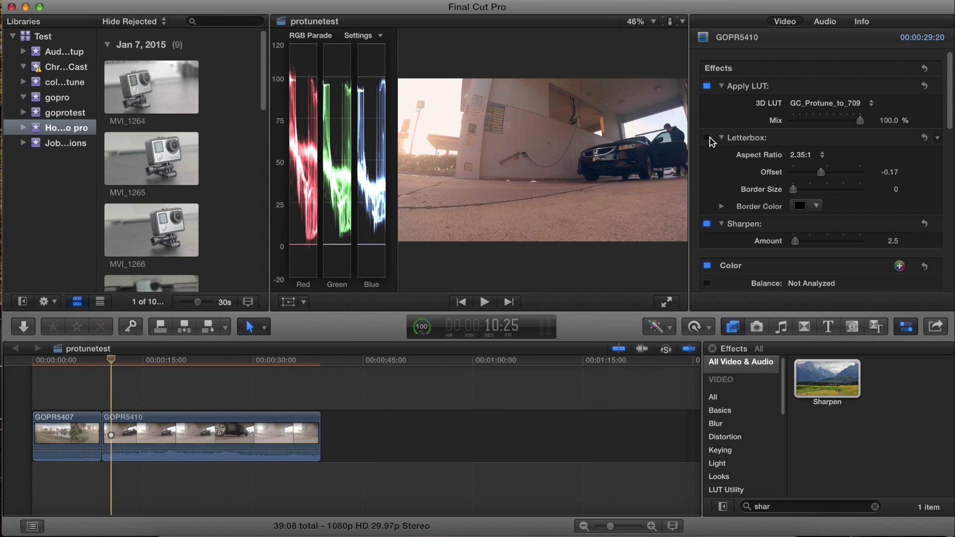
left_click(706, 86)
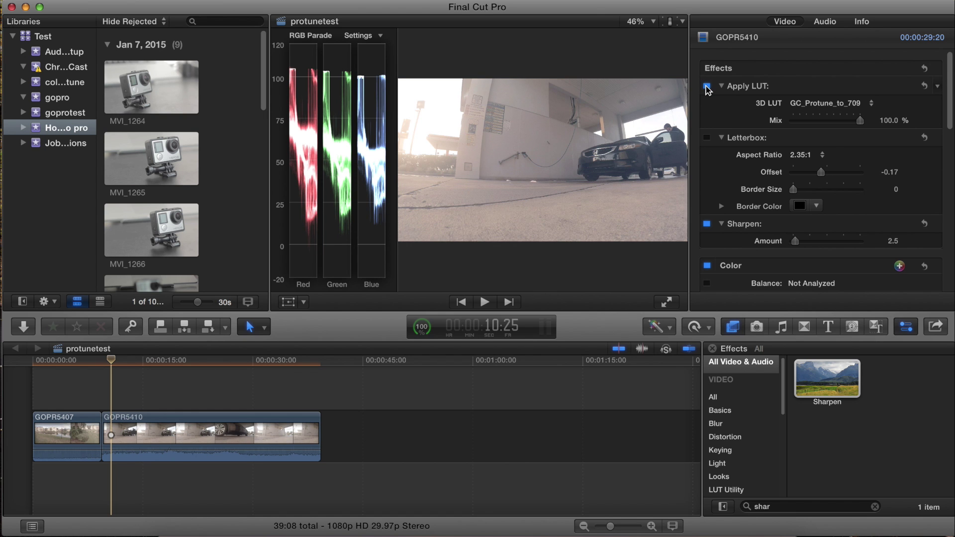
left_click(706, 88)
left_click(706, 139)
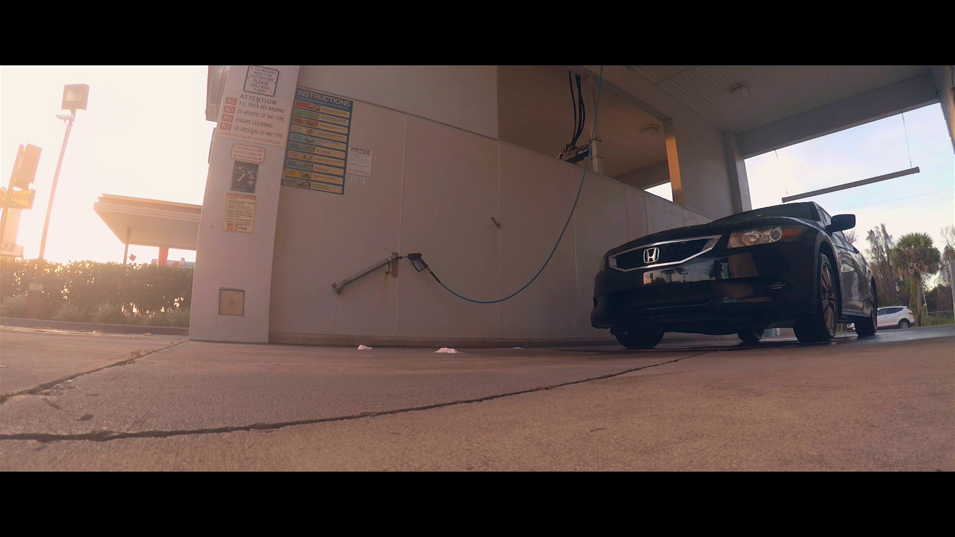